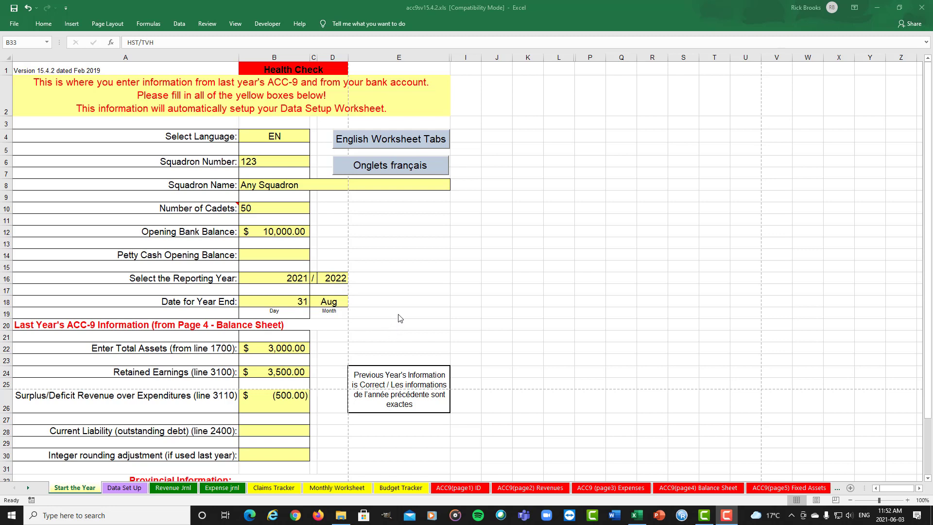
- Date the first entry in the Revenue Jrnl sheet 21-Mar-21
click(174, 488)
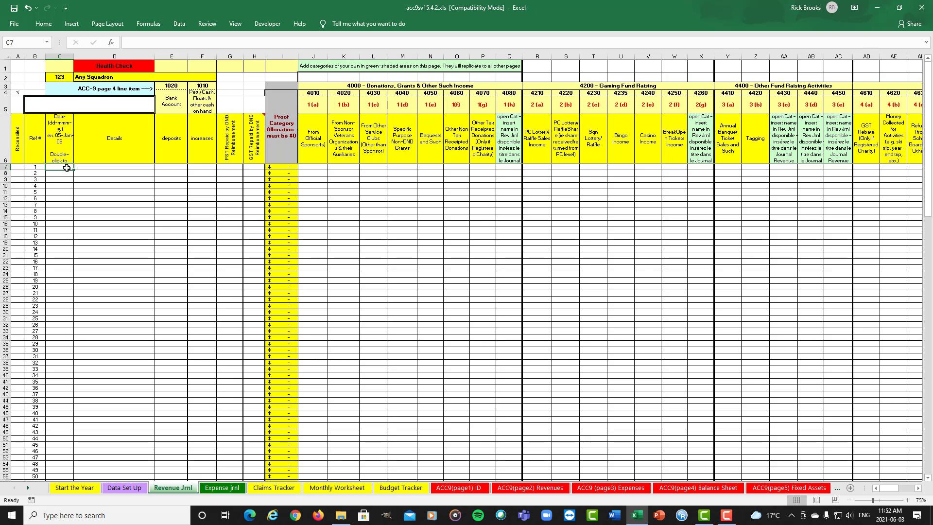
text(21-Mar0)
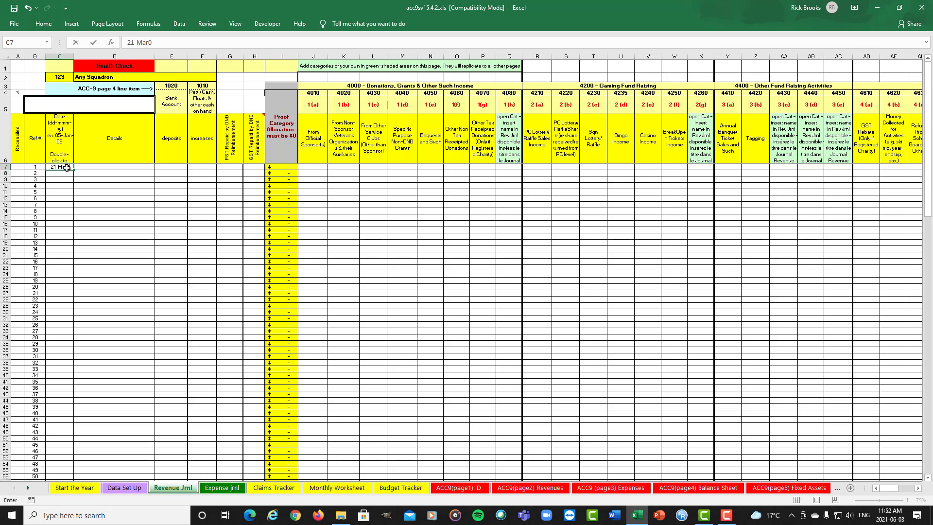
text(21)
click(66, 169)
key(BackSpace)
text(-21)
- Enter "Sponsor" as the first revenue entry's details and 5000 as its bank account deposit
click(103, 167)
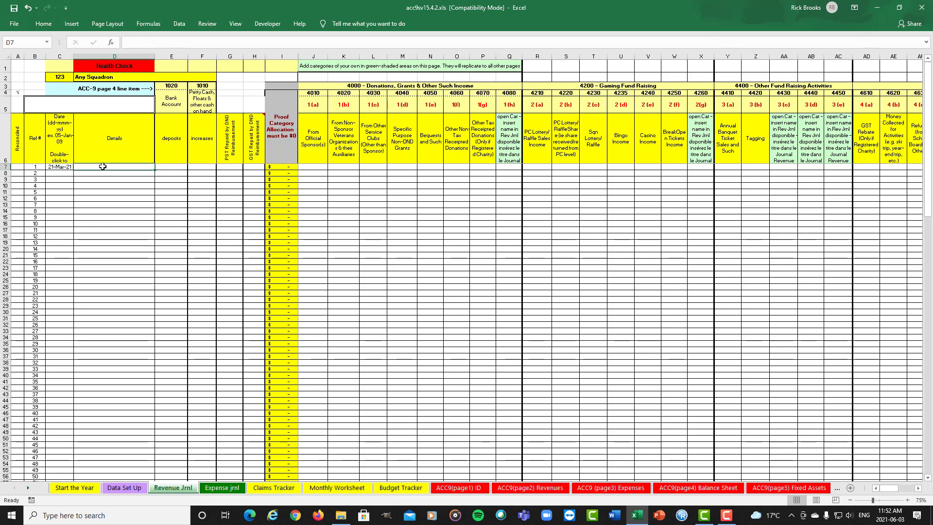
text(Sponsor)
click(170, 168)
text(5000)
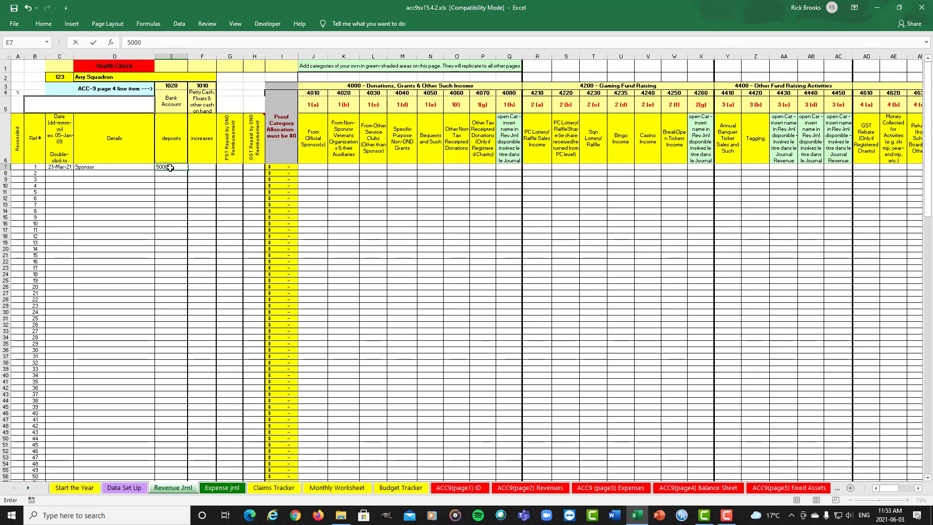
key(Tab)
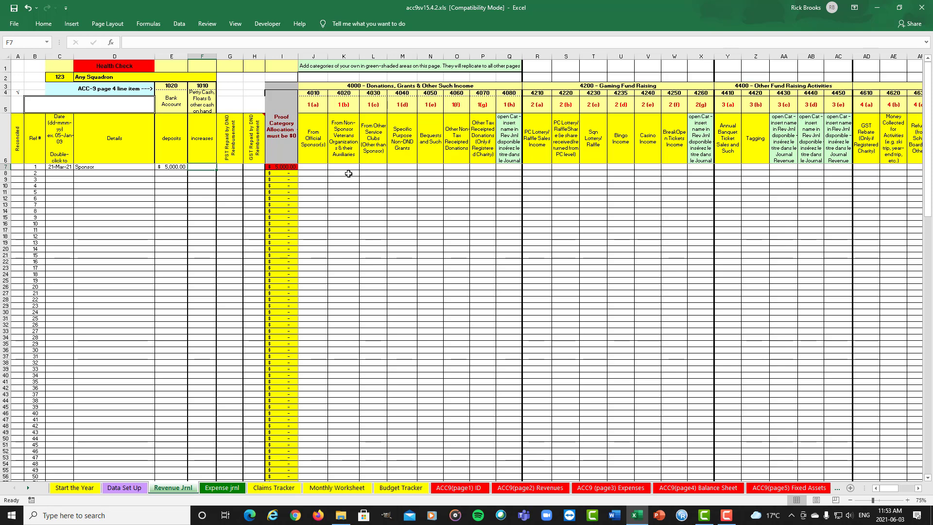
- Allocate 5000 of the Sponsor entry to category 4010, From Sponsor(s)
click(313, 167)
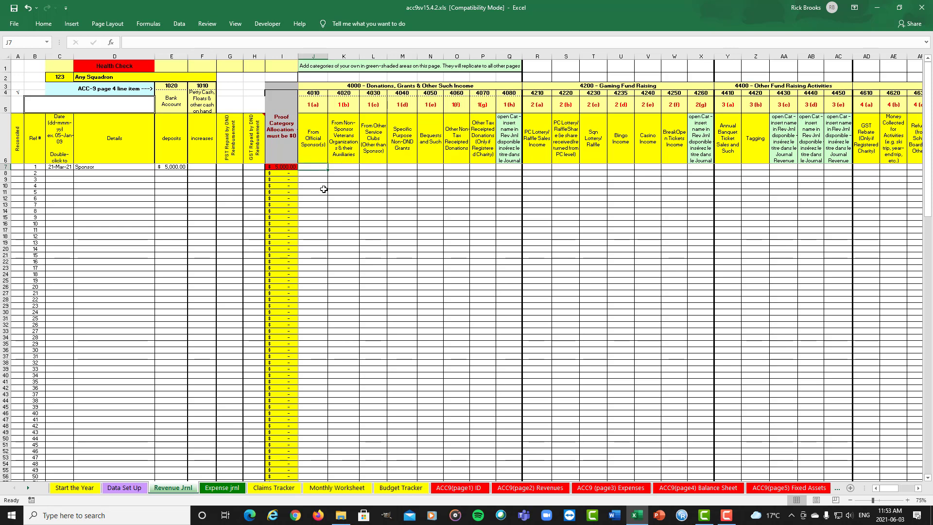
text(5000)
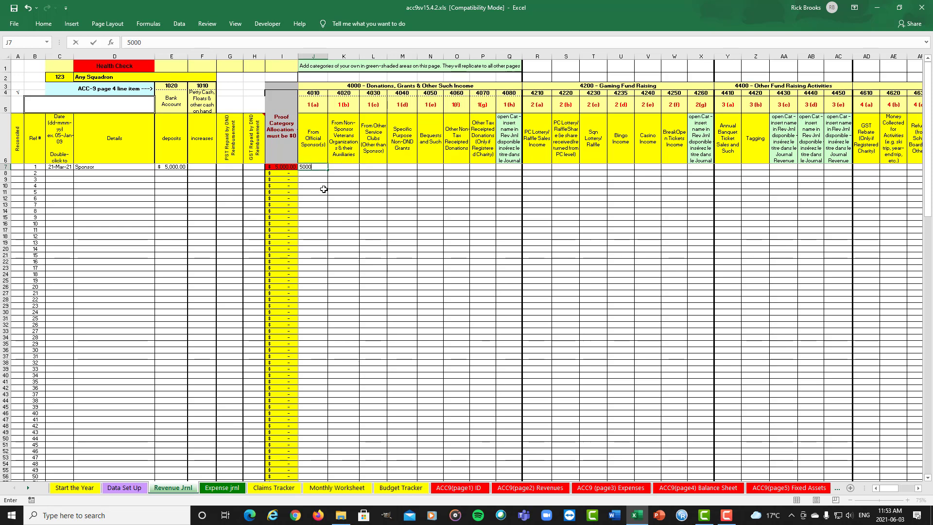
key(Return)
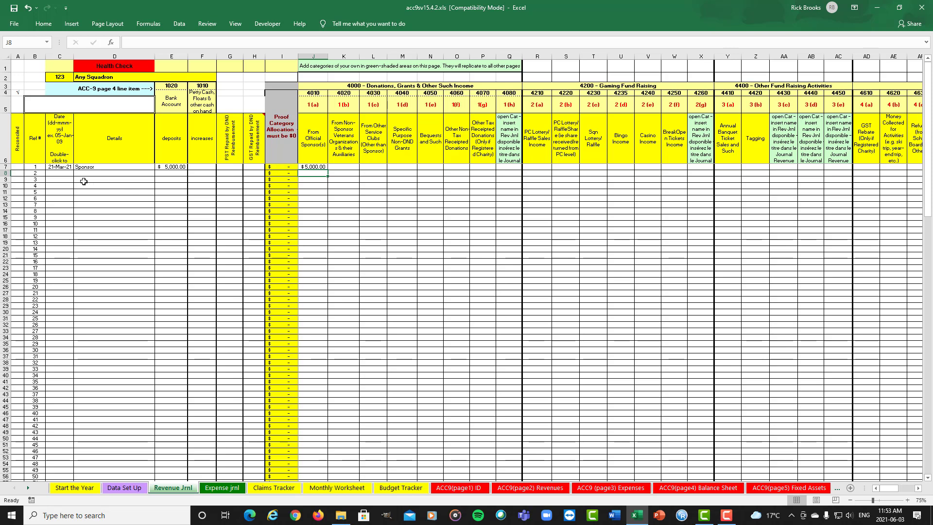
- Record the second revenue entry dated 22-Mar-21 with details "Fundraising" and a bank deposit of 8000
click(57, 174)
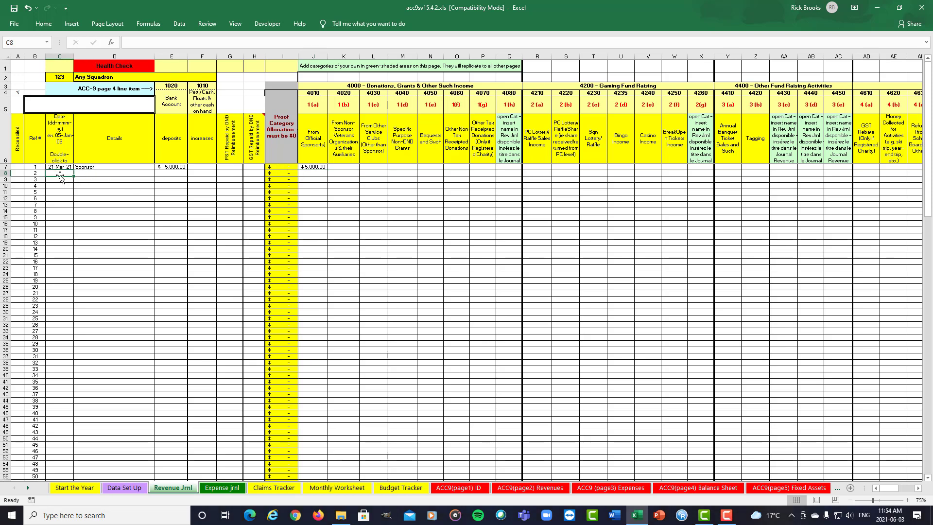
text(22-Mar-)
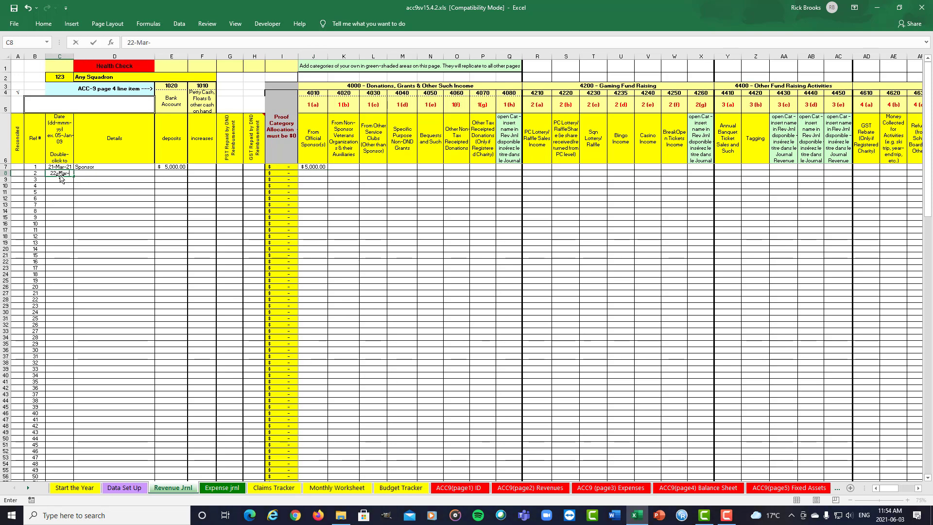
text(21)
click(89, 174)
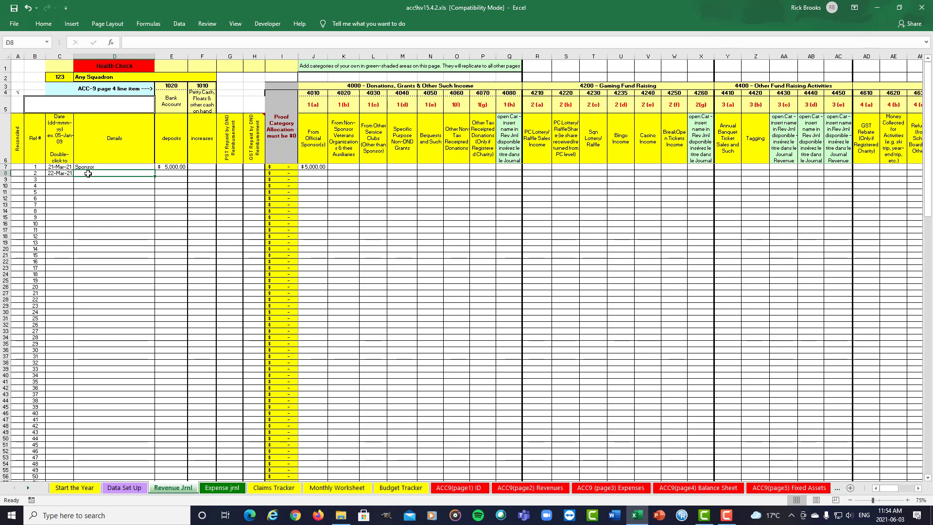
text(Fundrais)
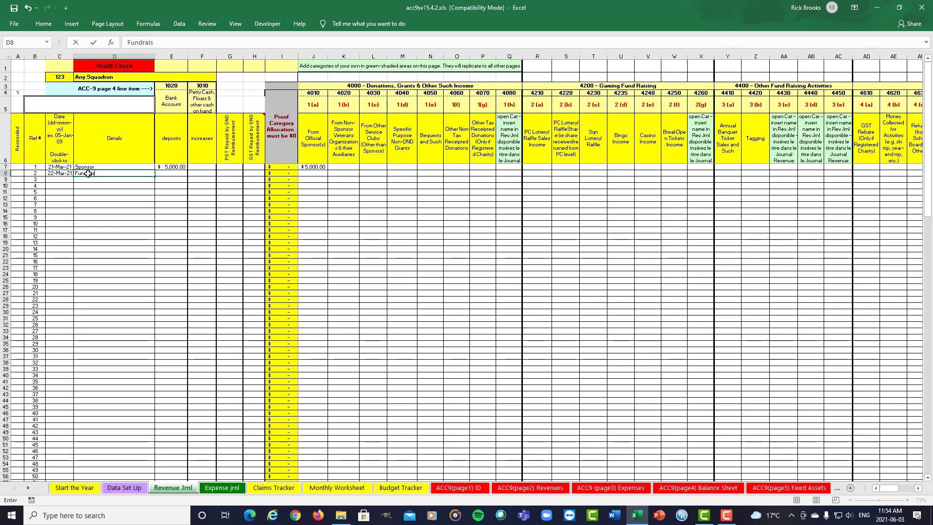
text(ing)
click(170, 172)
text(8,0)
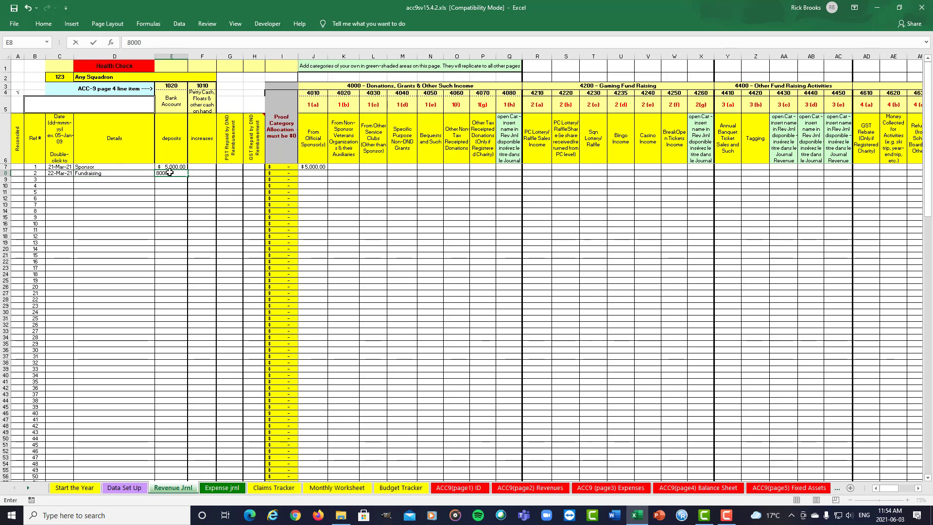
text(00)
key(Tab)
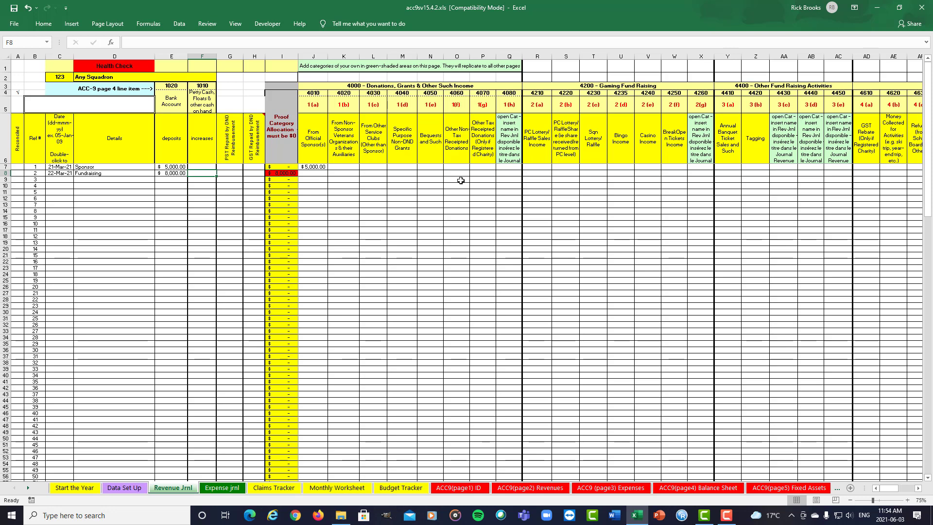
- Allocate 5000 of the Fundraising entry to category 4230, Sqn Lottery/Raffle, and widen that column to fit the amount
click(594, 173)
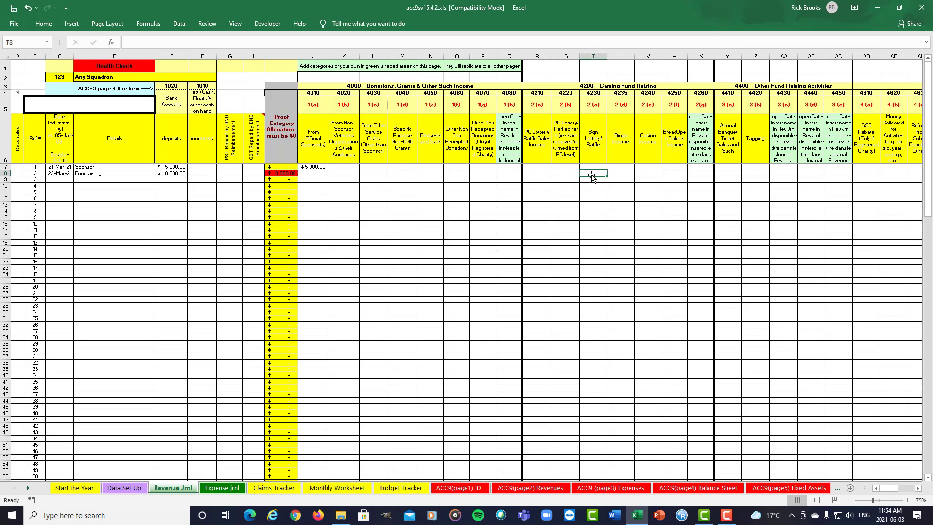
text(500)
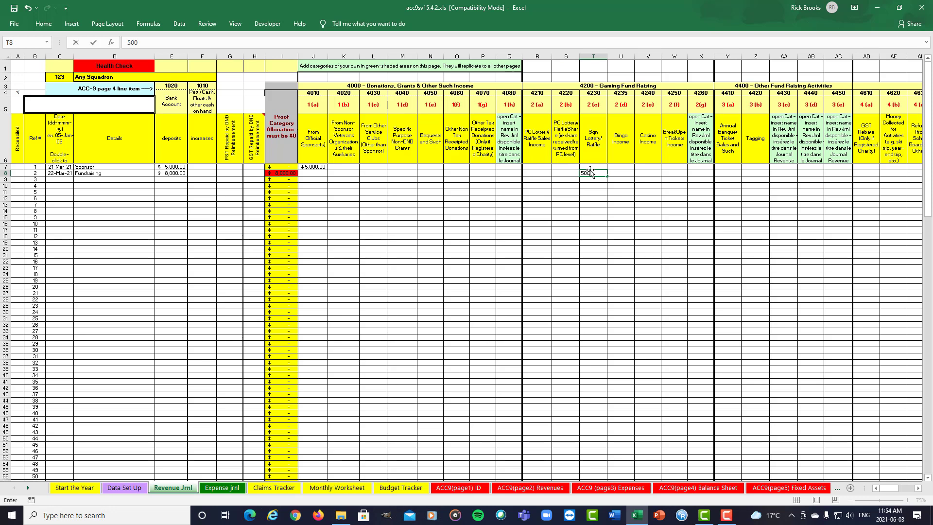
text(0)
key(Return)
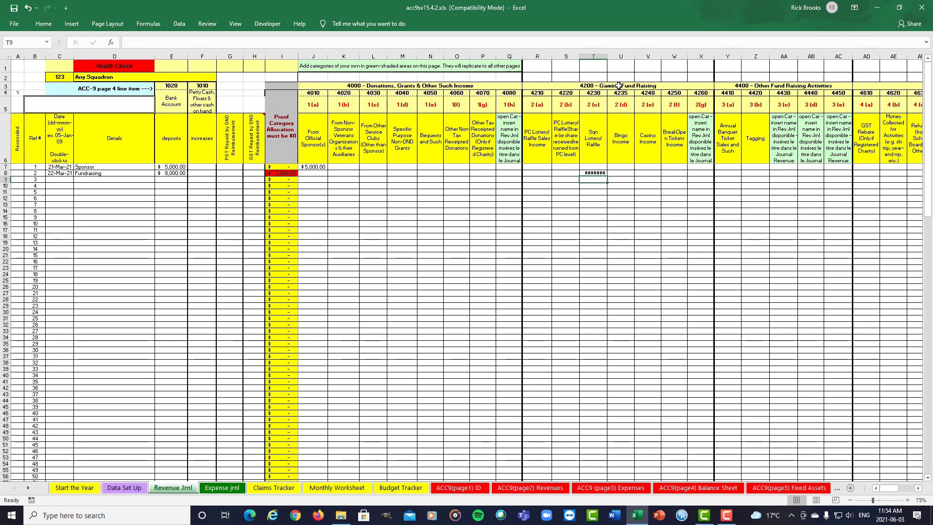
double_click(607, 56)
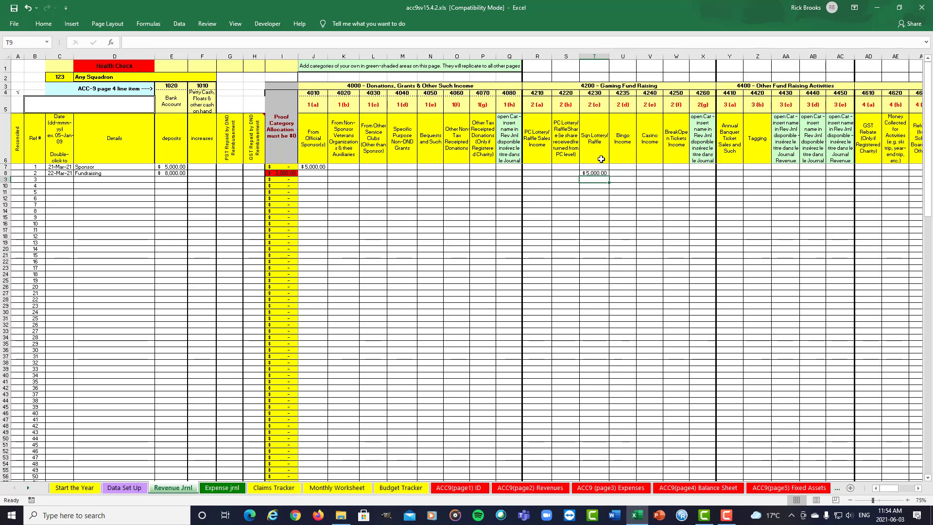
- Allocate 3000 of the Fundraising entry to category 4235, Bingo Income, and widen that column to fit the amount
click(620, 173)
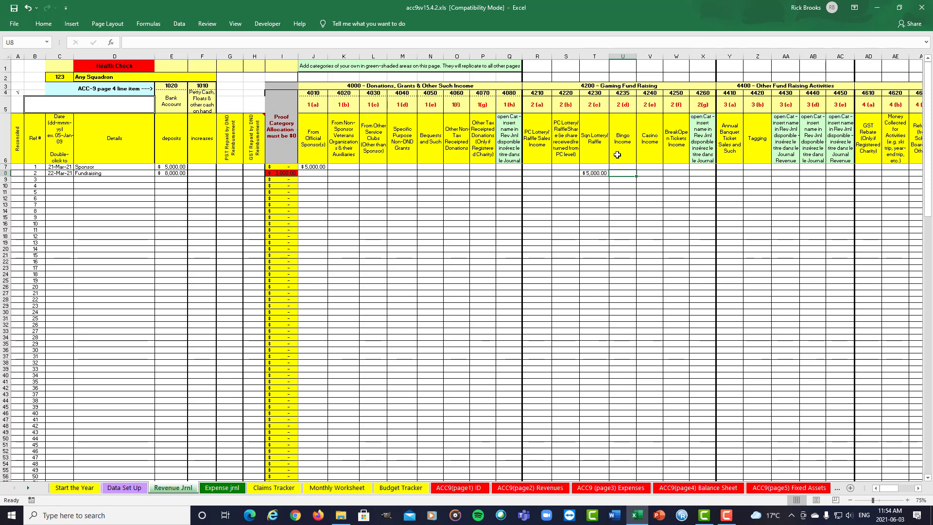
text(3000)
key(Tab)
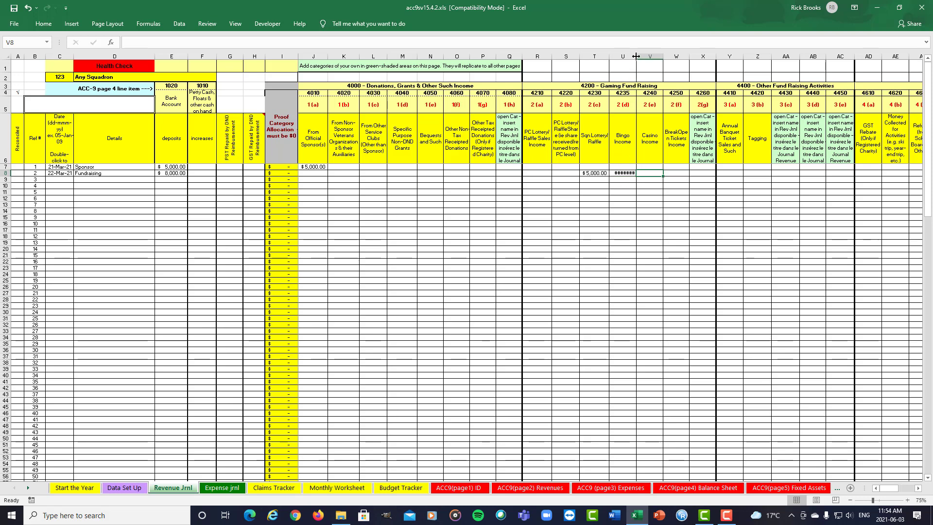
drag(635, 57, 639, 56)
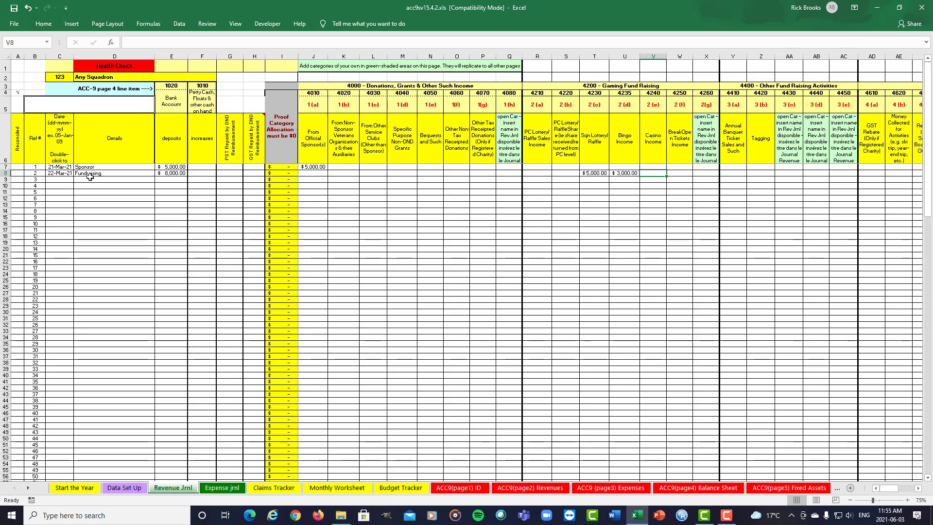
- Mark both the Sponsor and Fundraising revenue entries as reconciled with a check mark
click(20, 167)
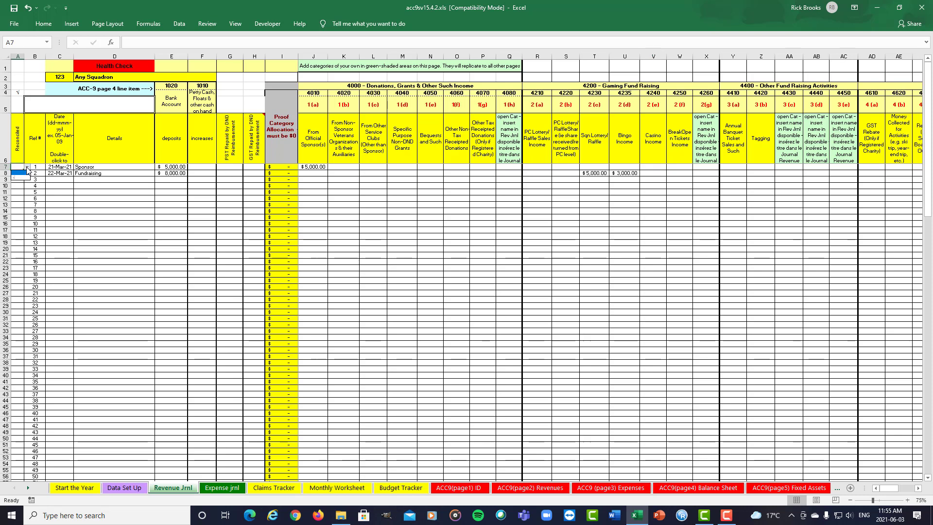
click(22, 176)
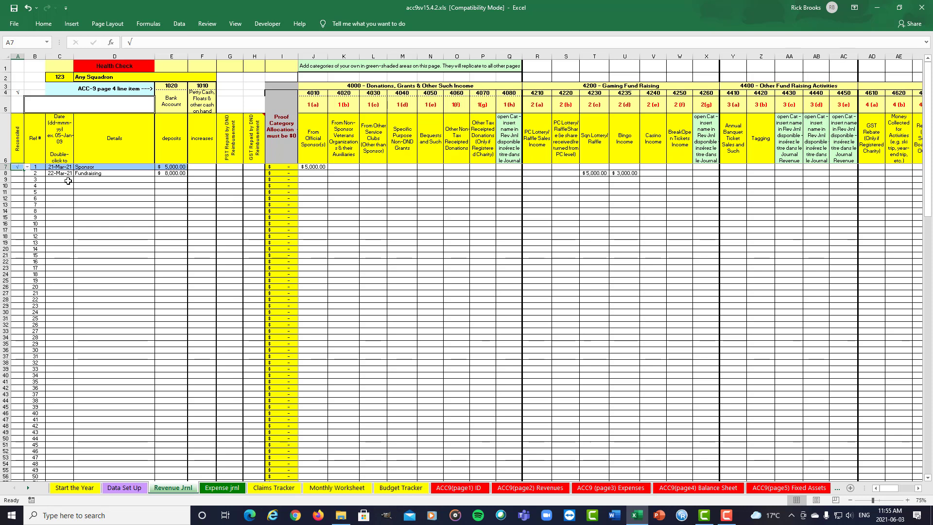
click(16, 173)
click(27, 173)
click(20, 180)
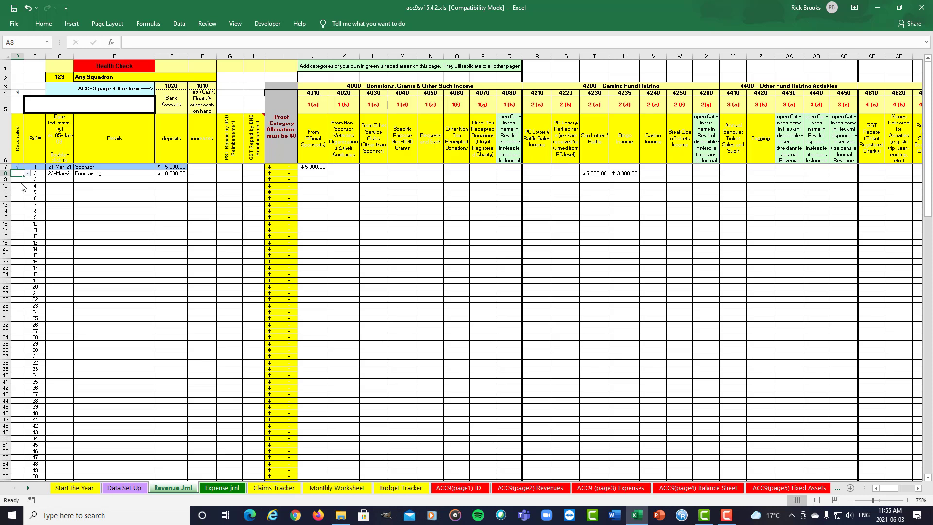
click(109, 181)
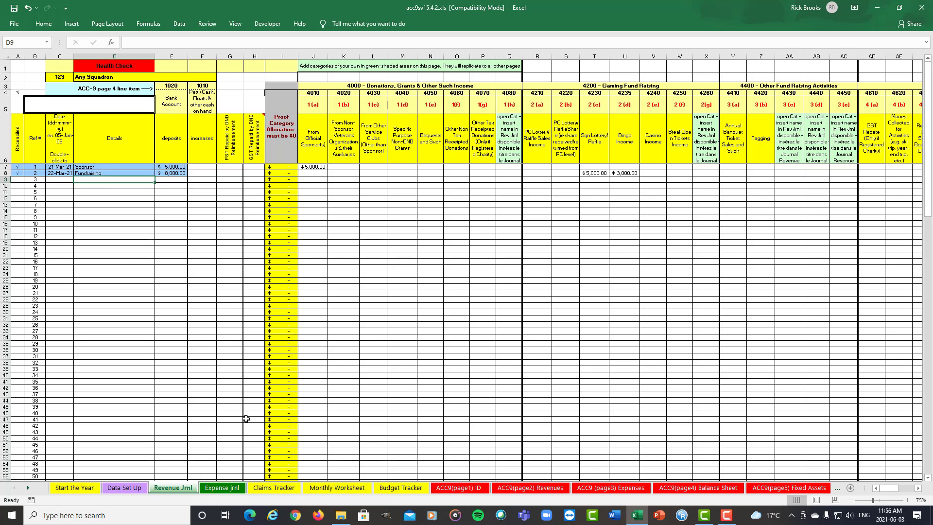
- Start the first entry in the Expense Jrnl sheet with cheque number 123 and the date 24-Mar-21
click(222, 488)
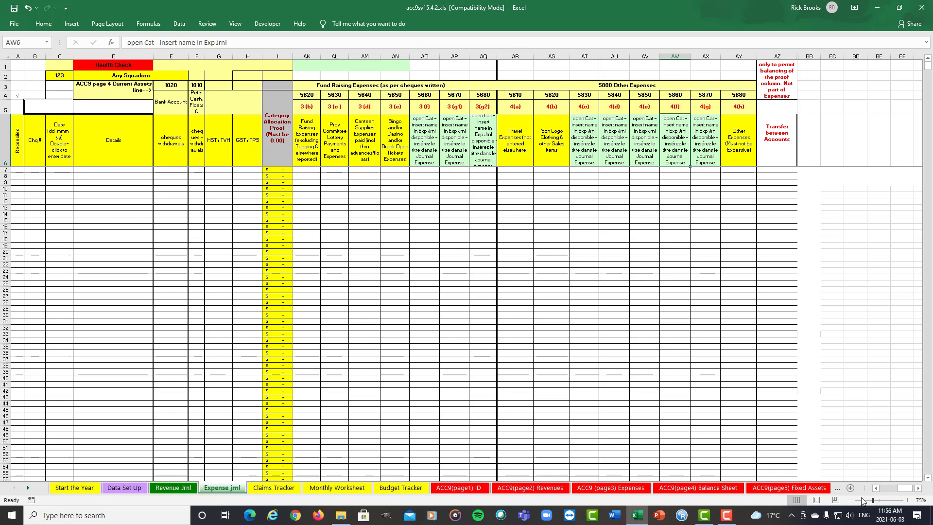
drag(907, 492, 883, 492)
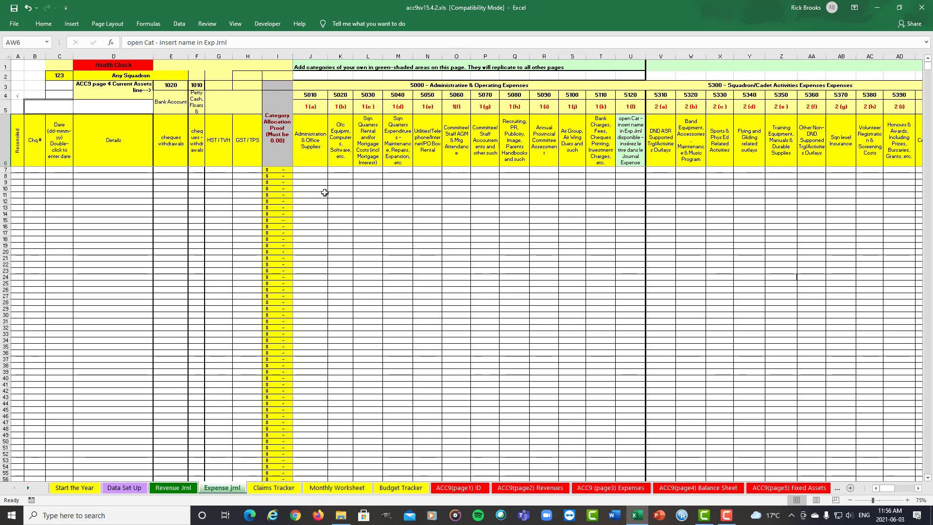
click(33, 170)
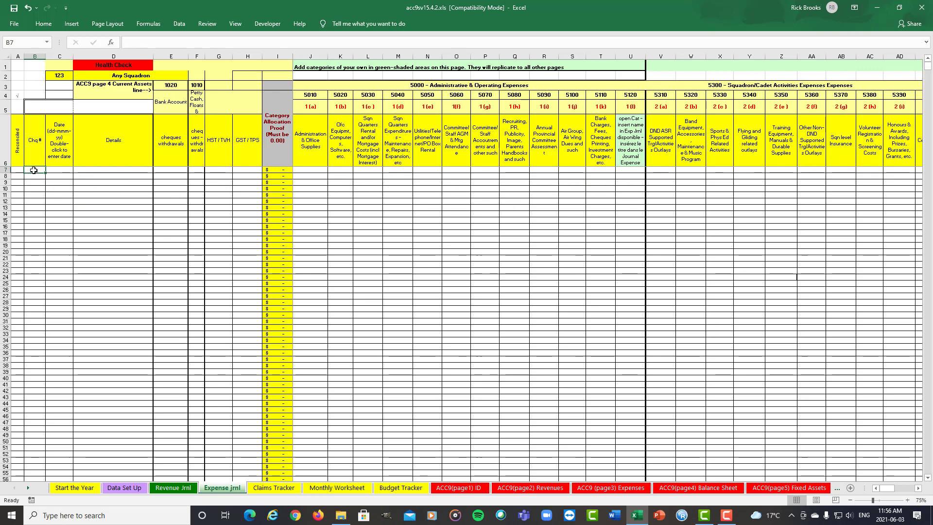
text(123)
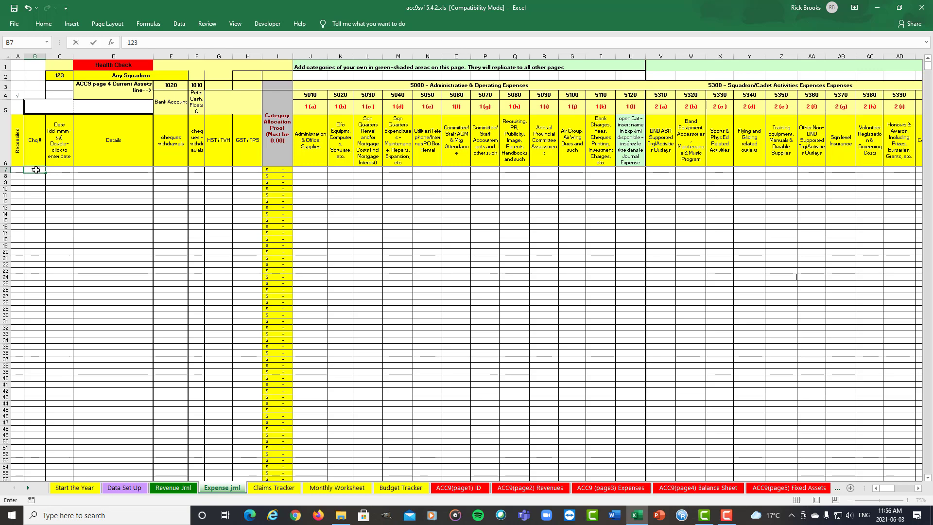
click(60, 169)
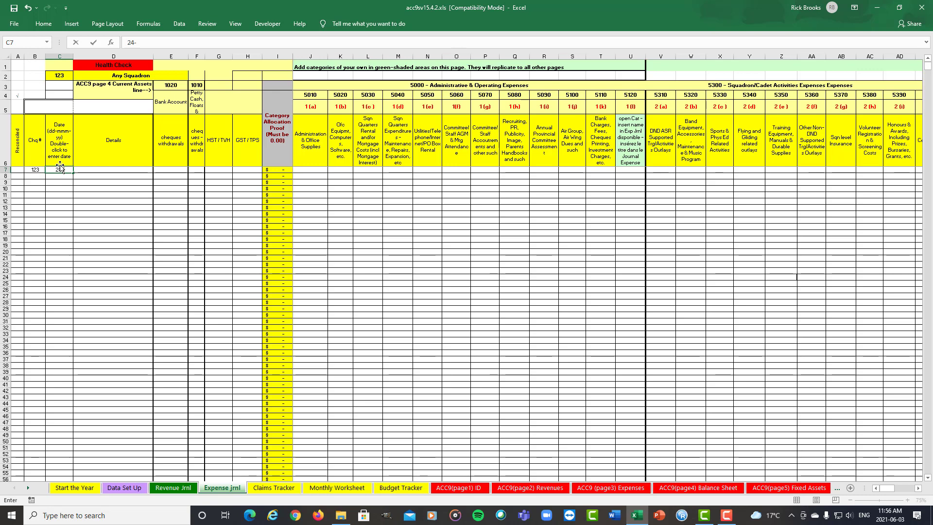
text(24-Mar021)
key(Tab)
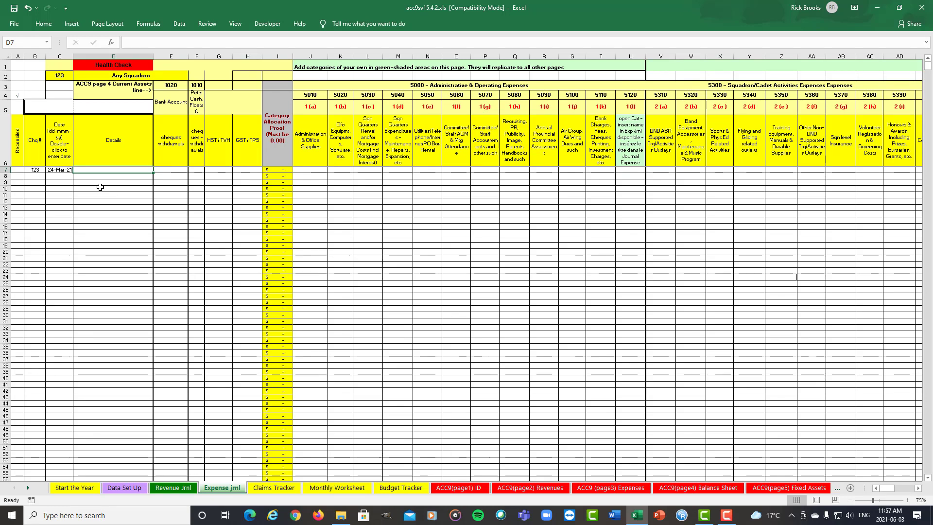
- Describe the cheque 123 expense as Rent for Quarters and enter a bank account withdrawal of 1200
text(Rent f)
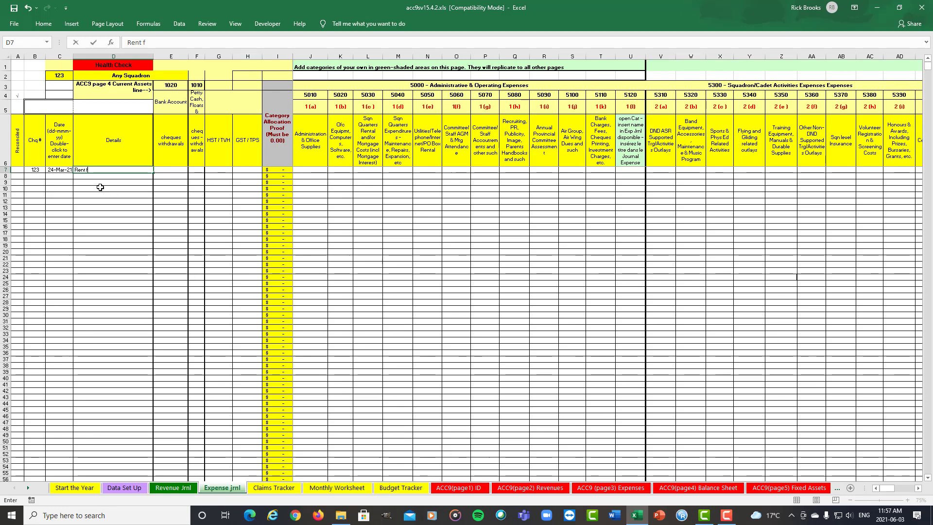
text(or Quarters)
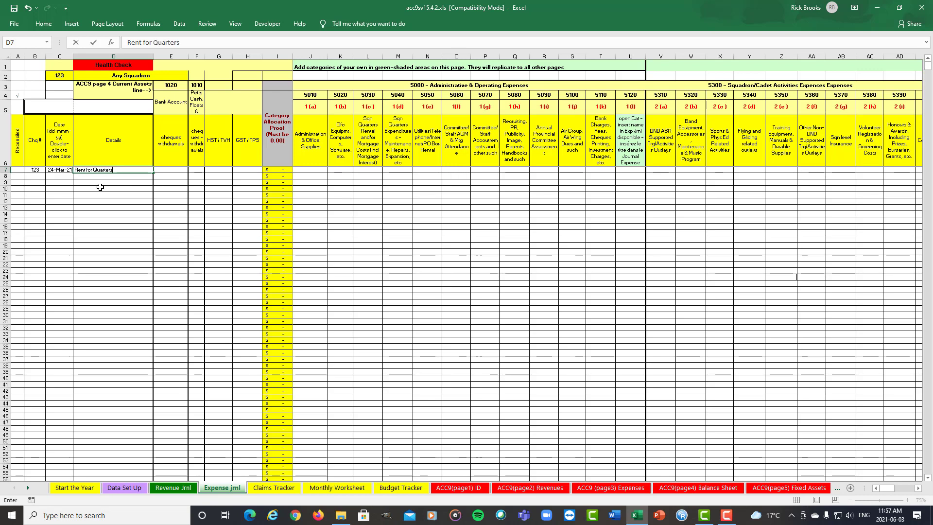
click(170, 171)
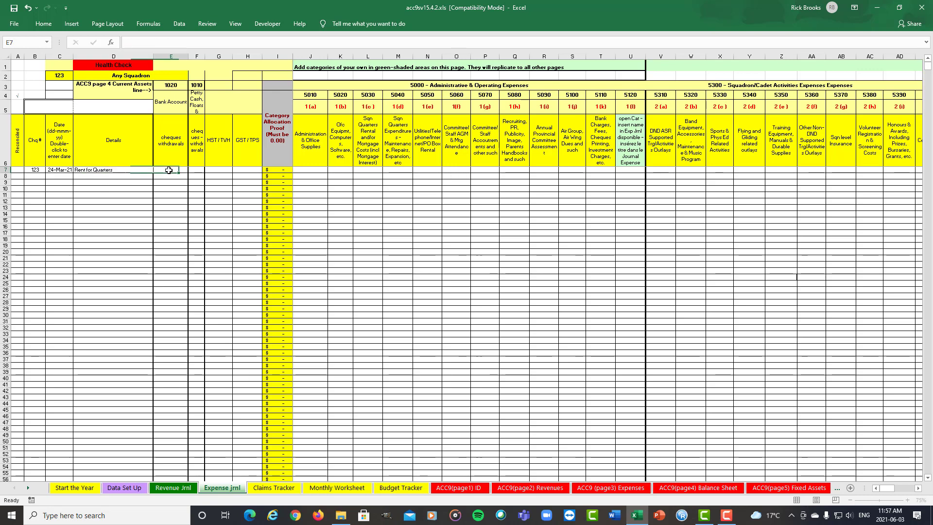
text(120)
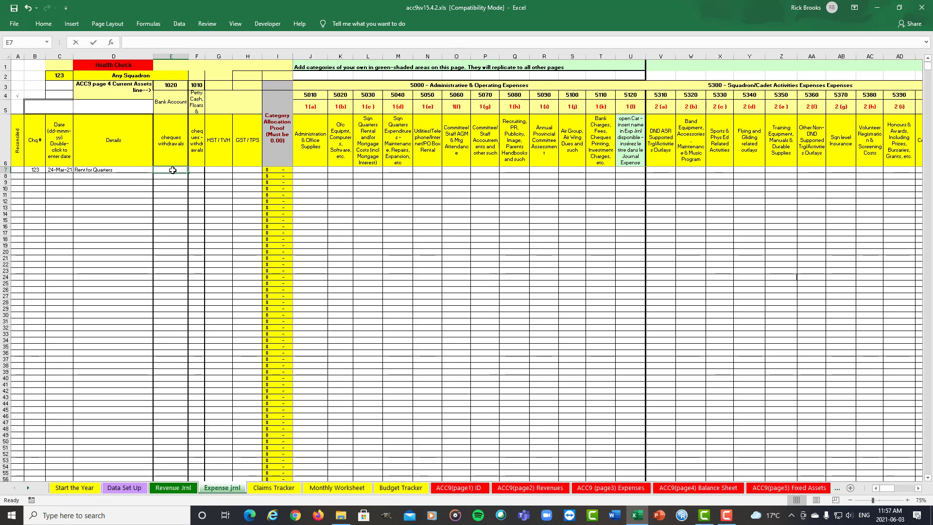
text(0)
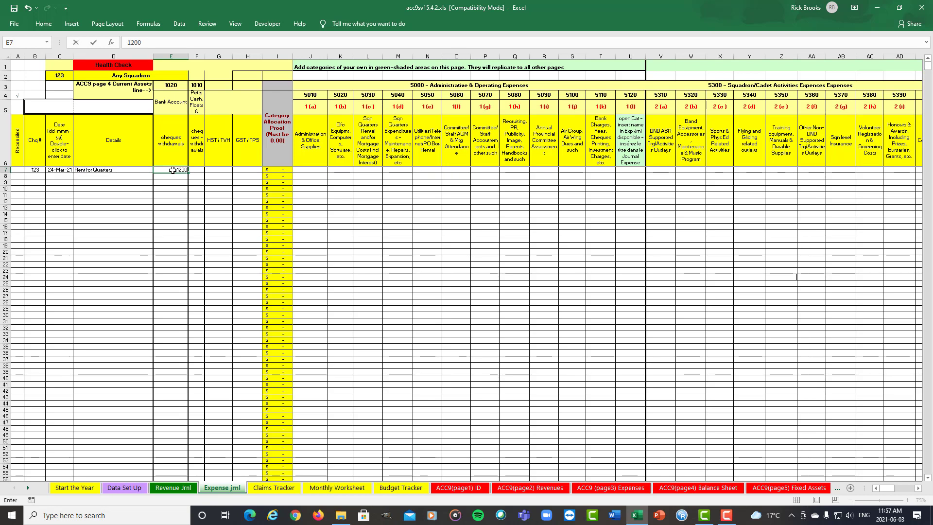
key(Return)
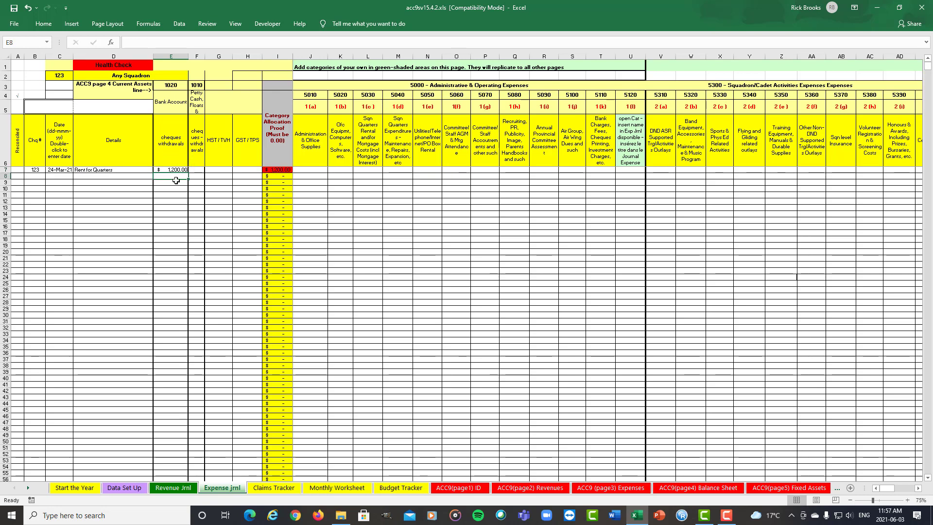
click(173, 170)
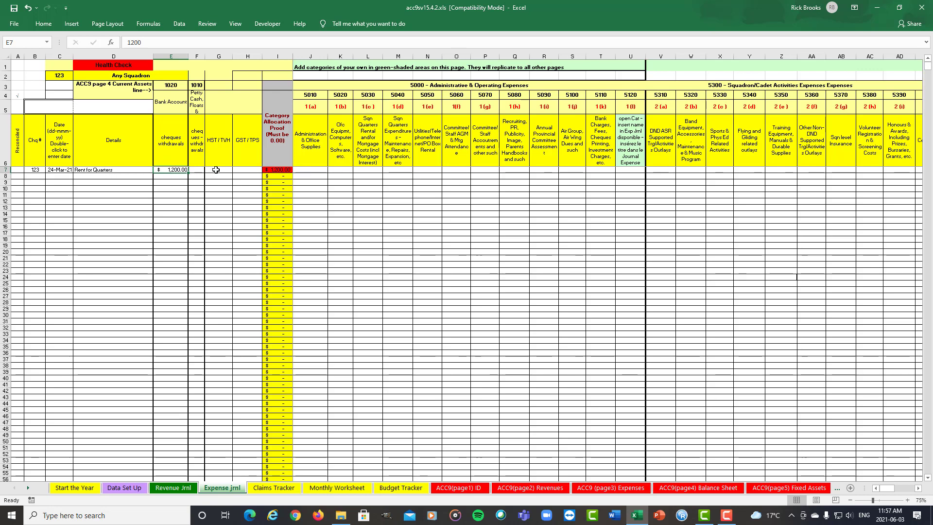
- Allocate 1200 of the Rent for Quarters entry to category 5030, Sqn Quarters Rental and/or Mortgage Costs
click(216, 170)
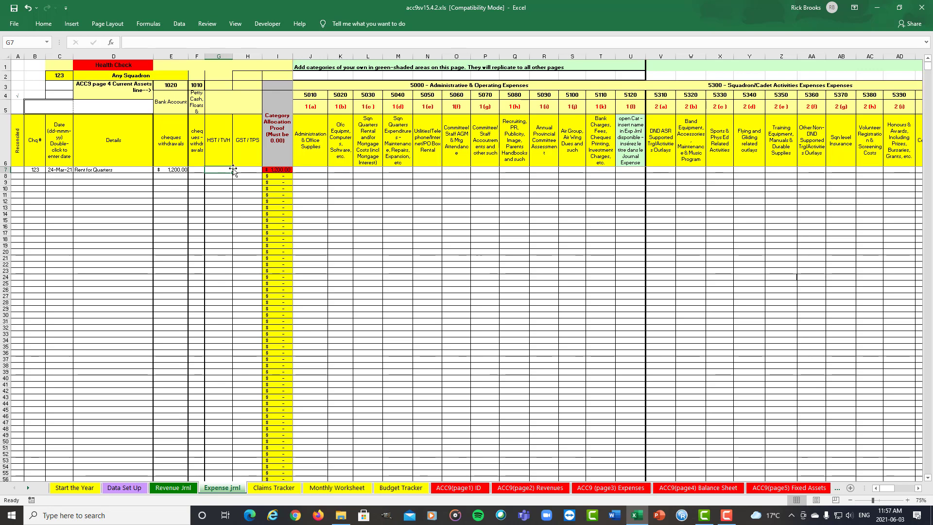
click(239, 170)
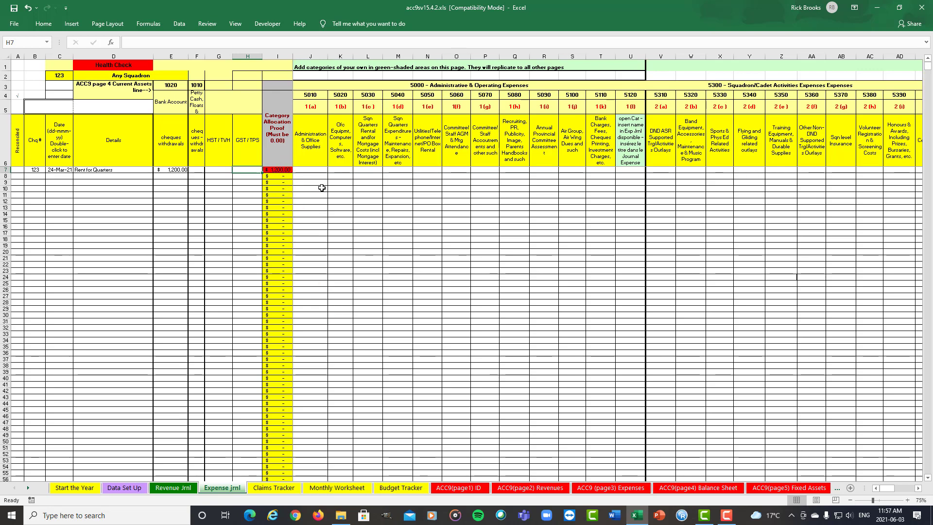
click(368, 170)
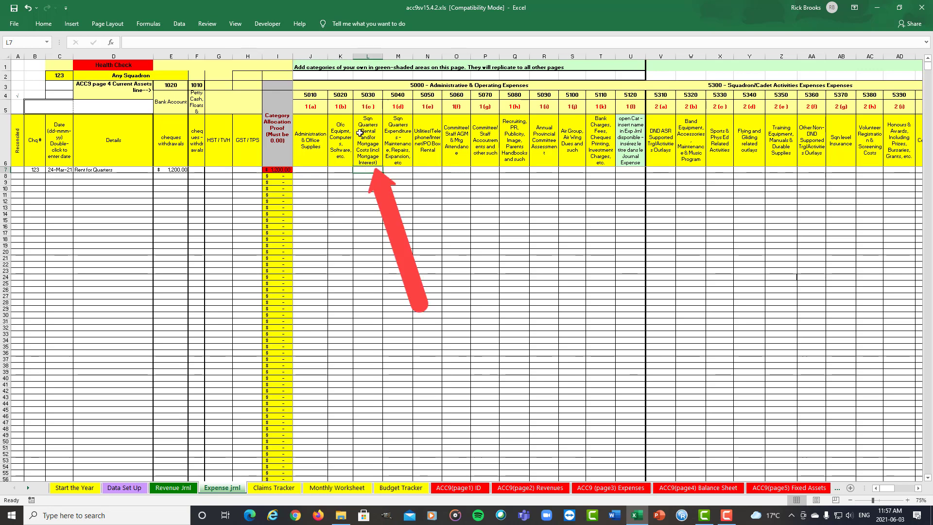
text(1200)
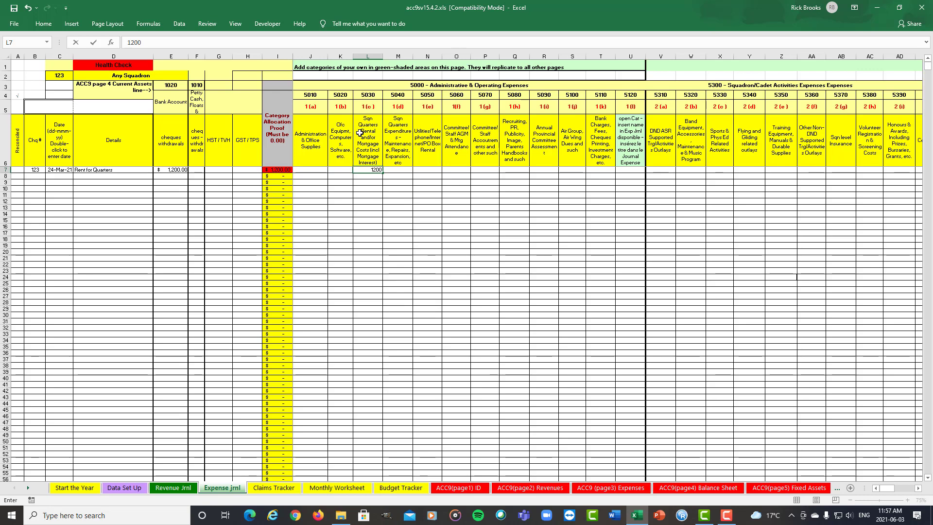
key(Tab)
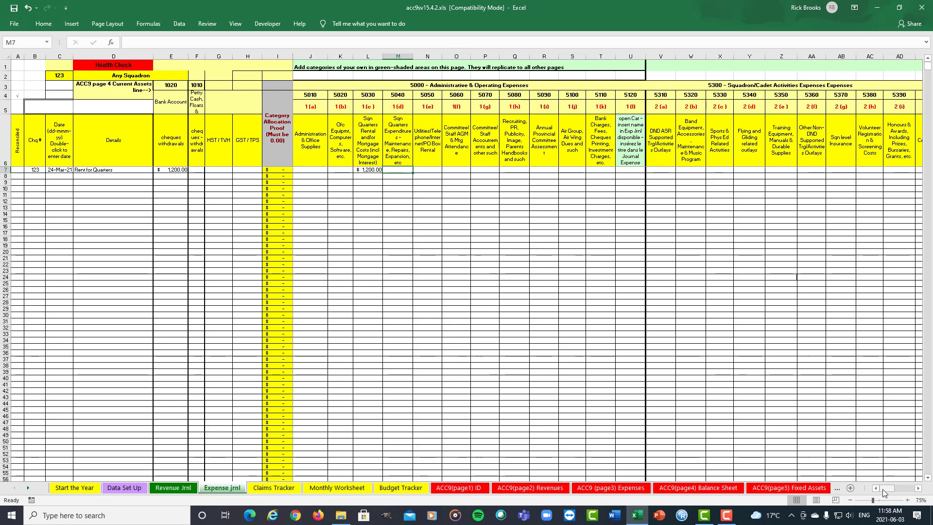
- Review the Squadron/Cadet Activities, Fund Raising and Other Expenses category columns, then return to the Administrative & Operating Expenses columns
drag(884, 493, 896, 491)
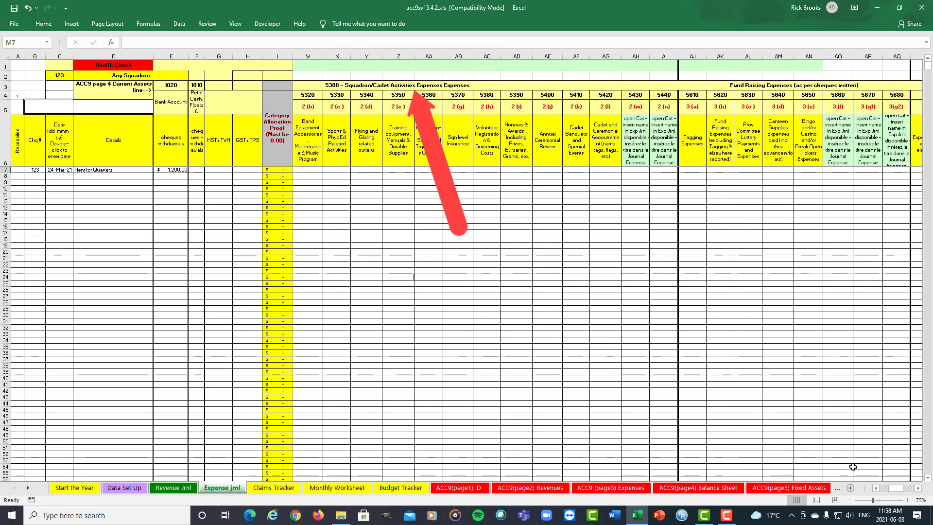
drag(896, 490, 903, 492)
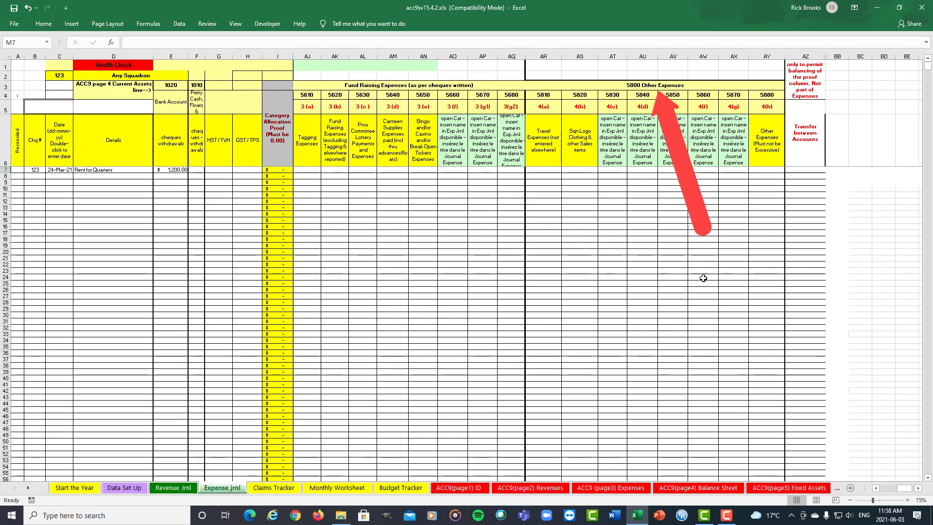
drag(906, 490, 880, 492)
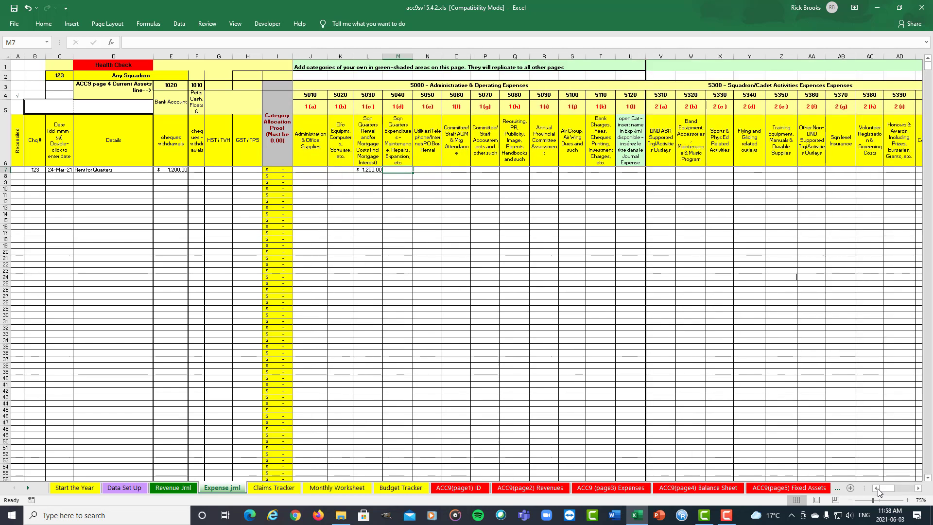